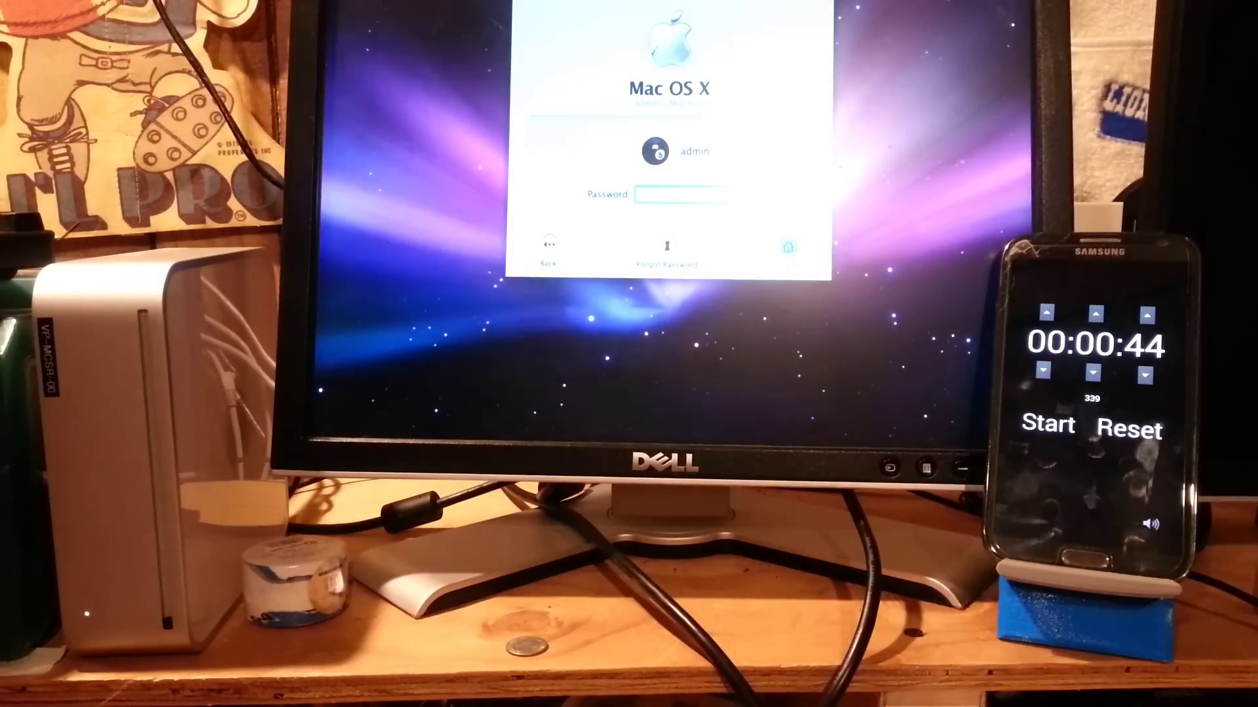
type("•••")
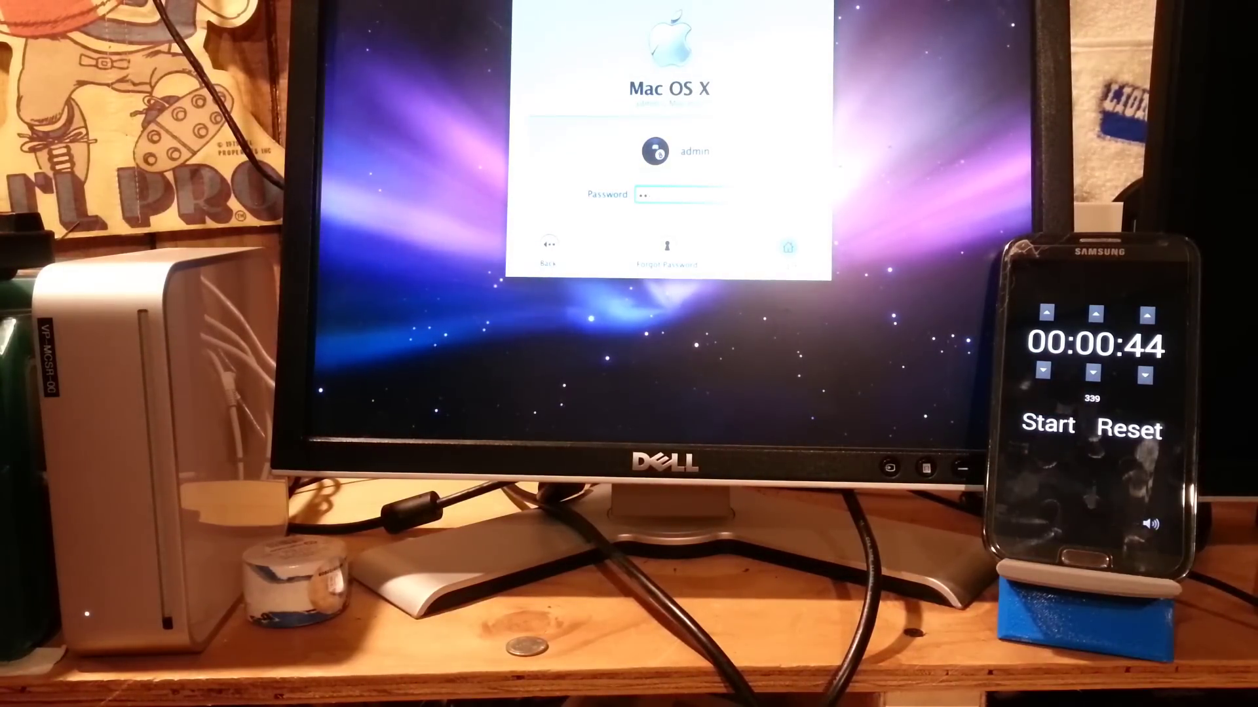
type("•••")
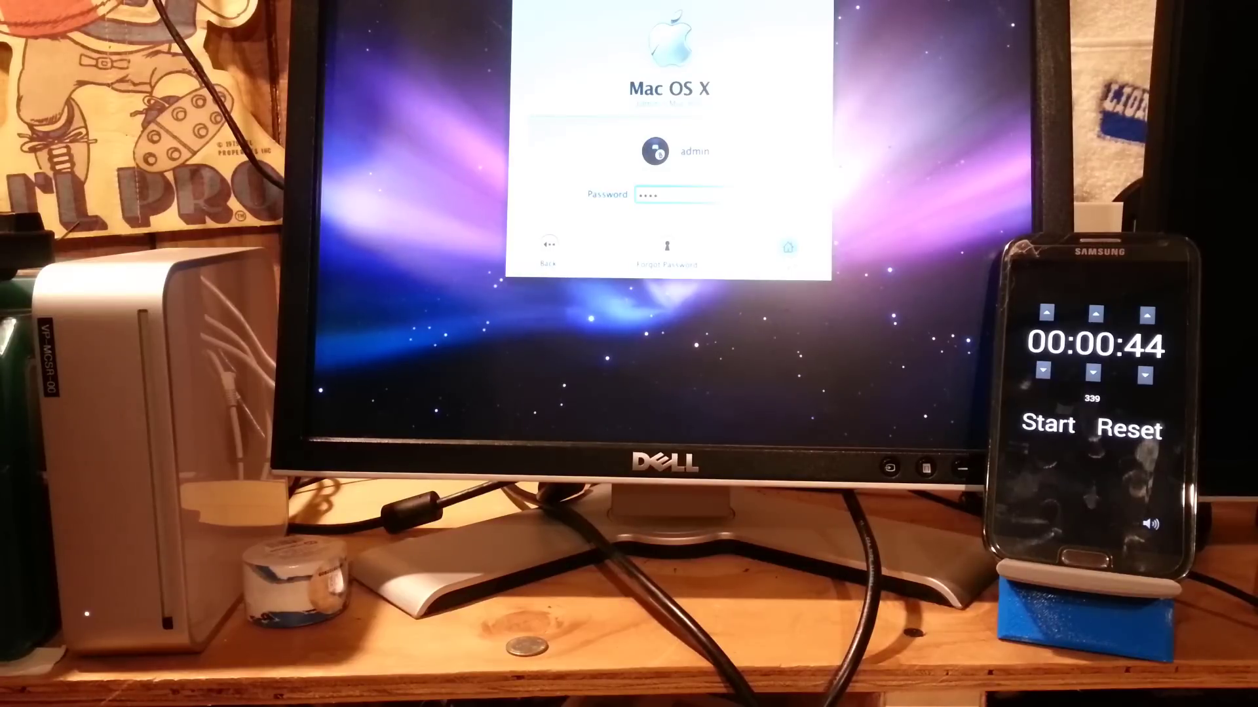
Step: Submit the password to log in to Mac OS X
key("Return")
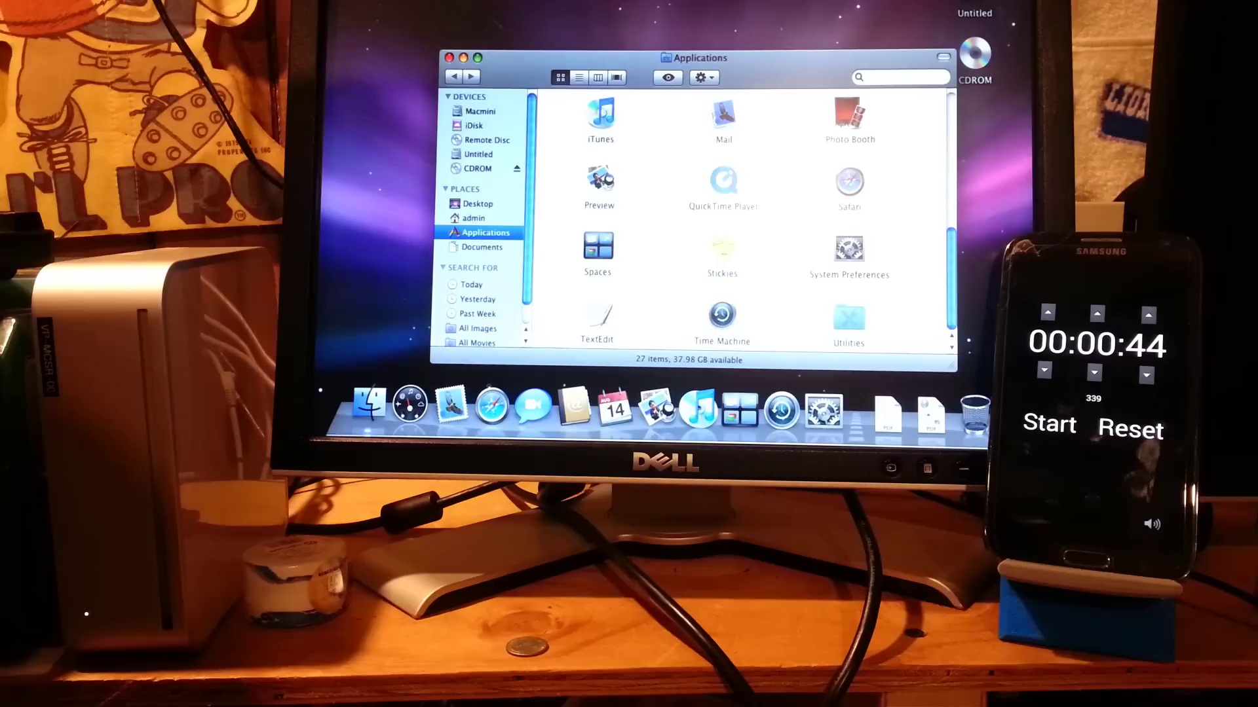
Step: Choose Shut Down from the Apple menu and confirm it
left_click(334, 2)
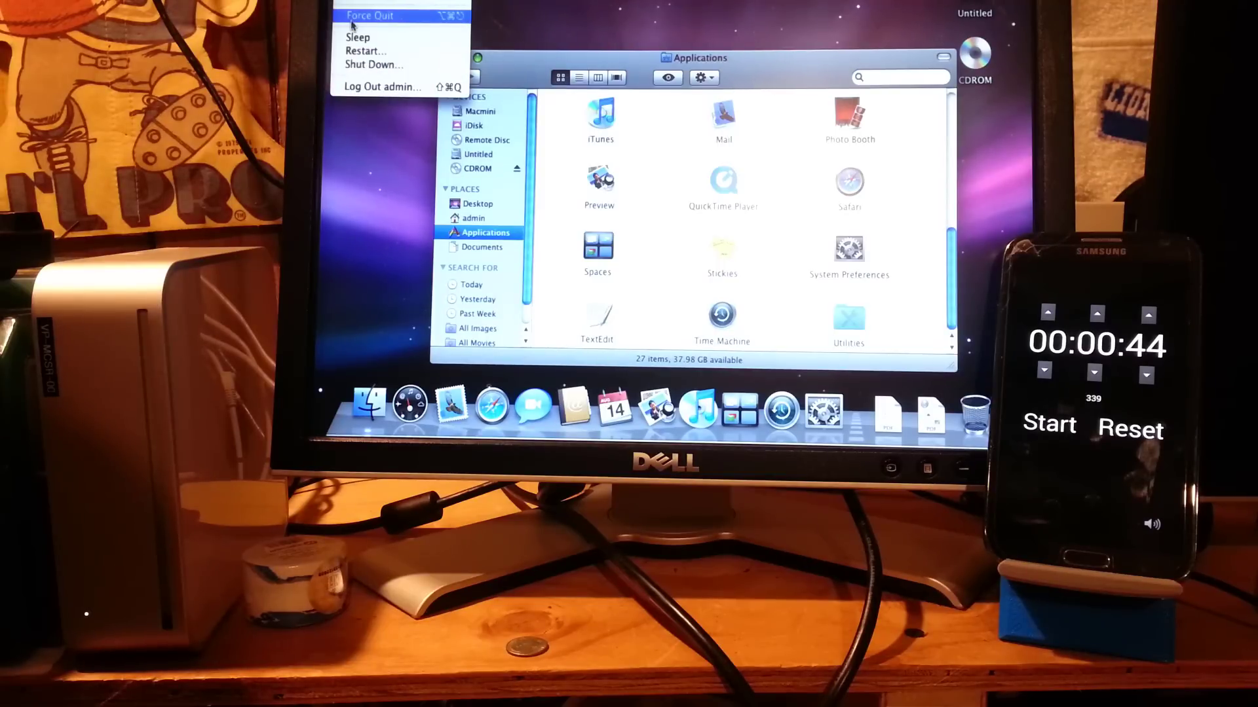
left_click(362, 64)
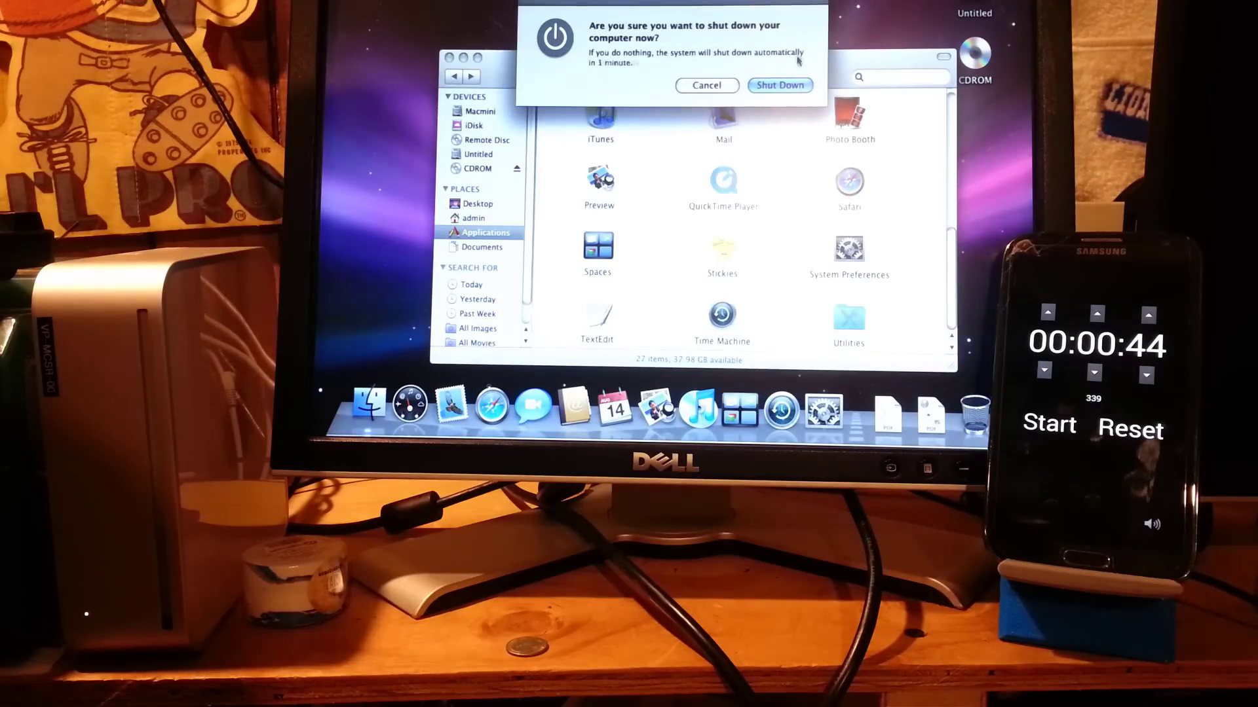
left_click(779, 84)
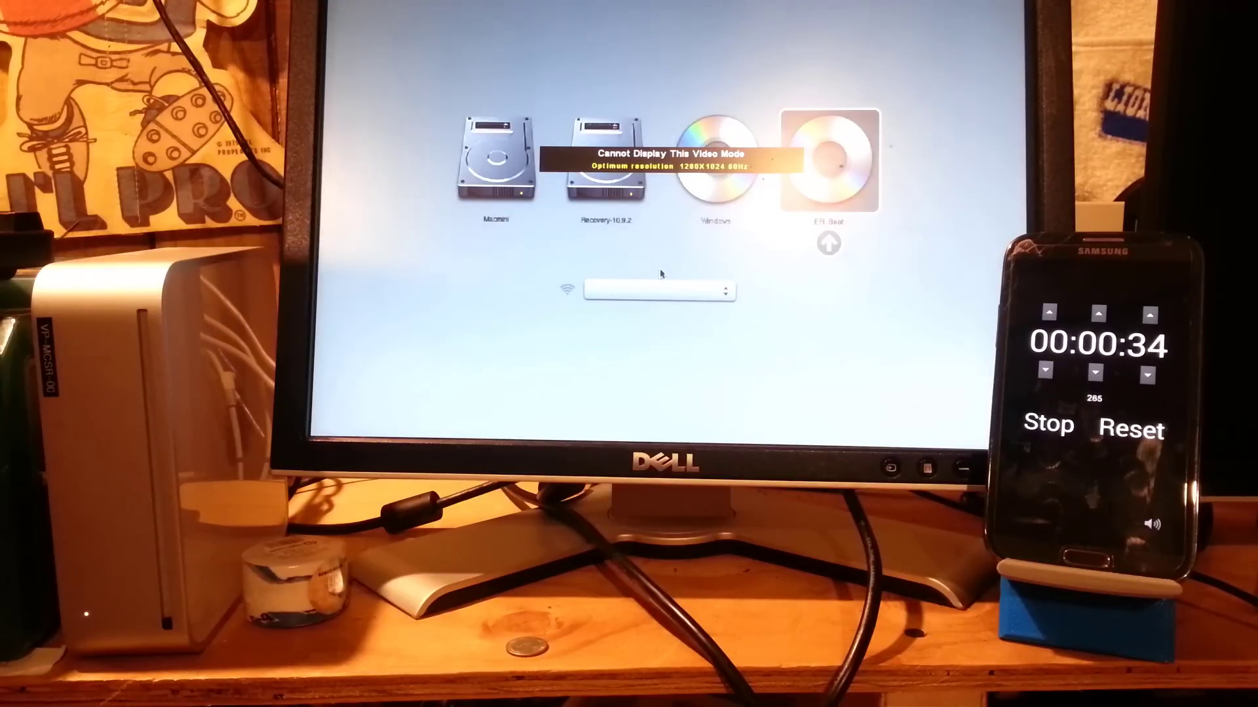
Step: Boot the Mac from the EFI Boot CD
key("Return")
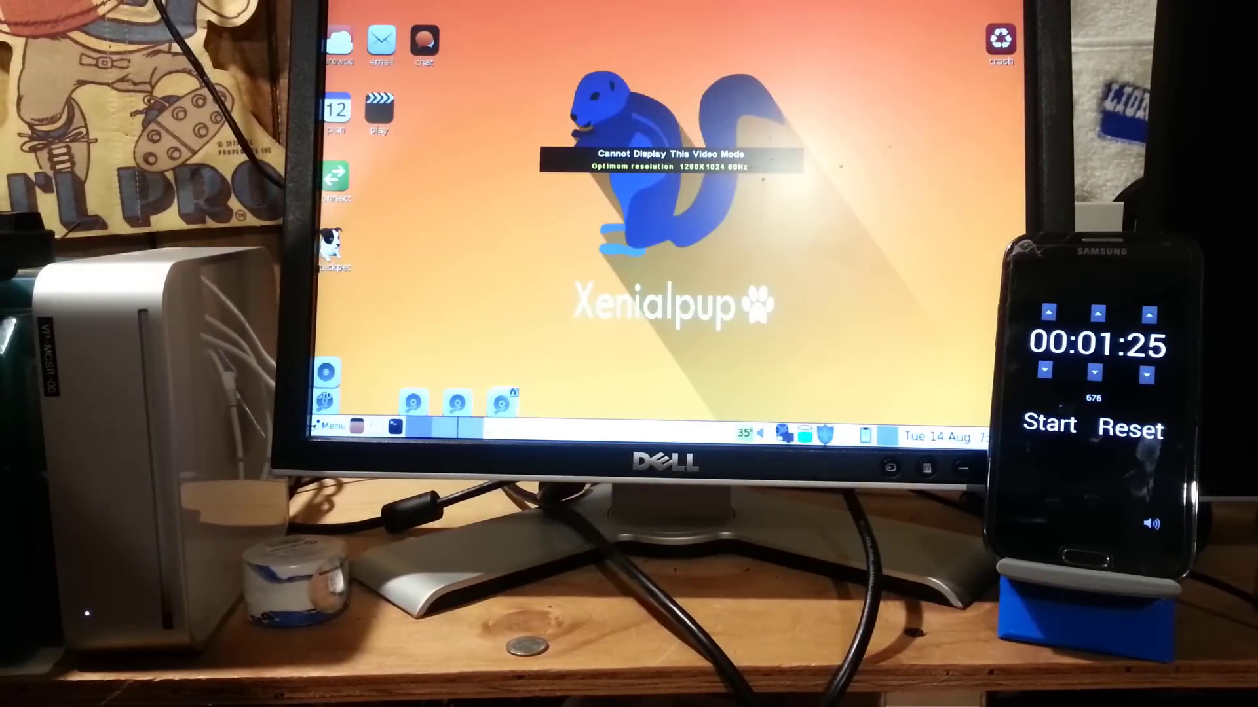
Step: Start Google Chrome from the Internet section of the Xenialpup menu
left_click(323, 427)
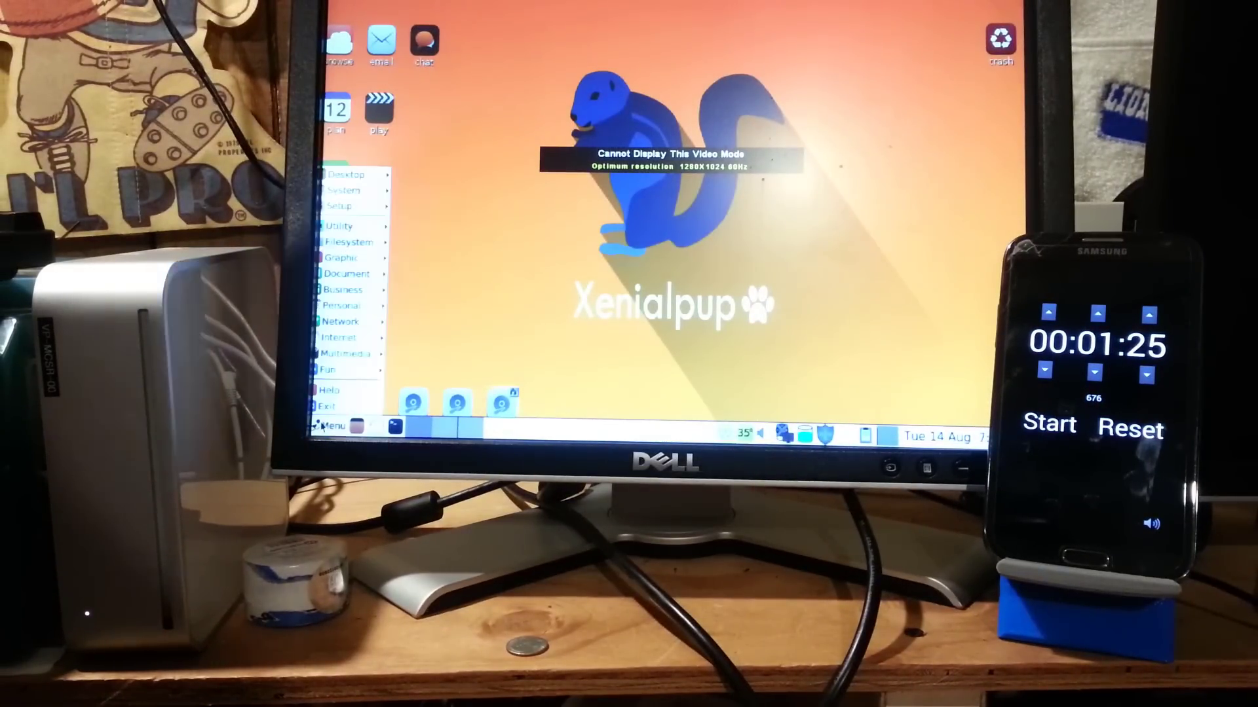
mouse_move(341, 337)
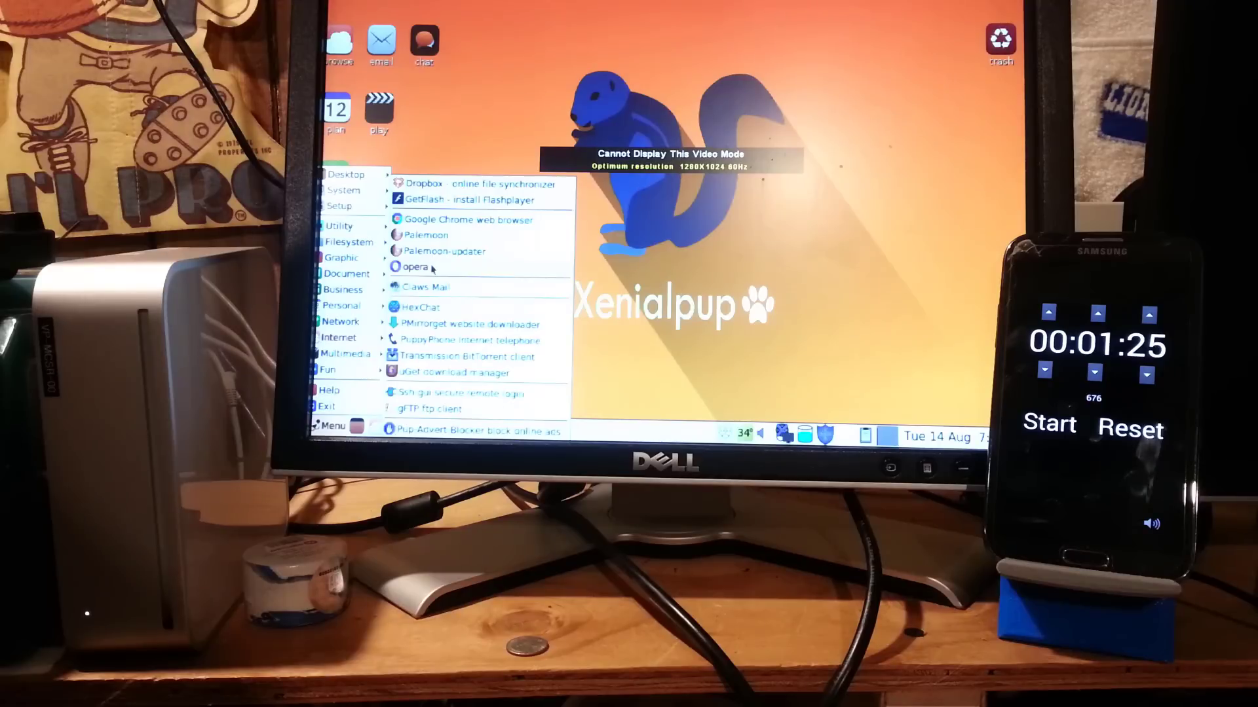
left_click(459, 222)
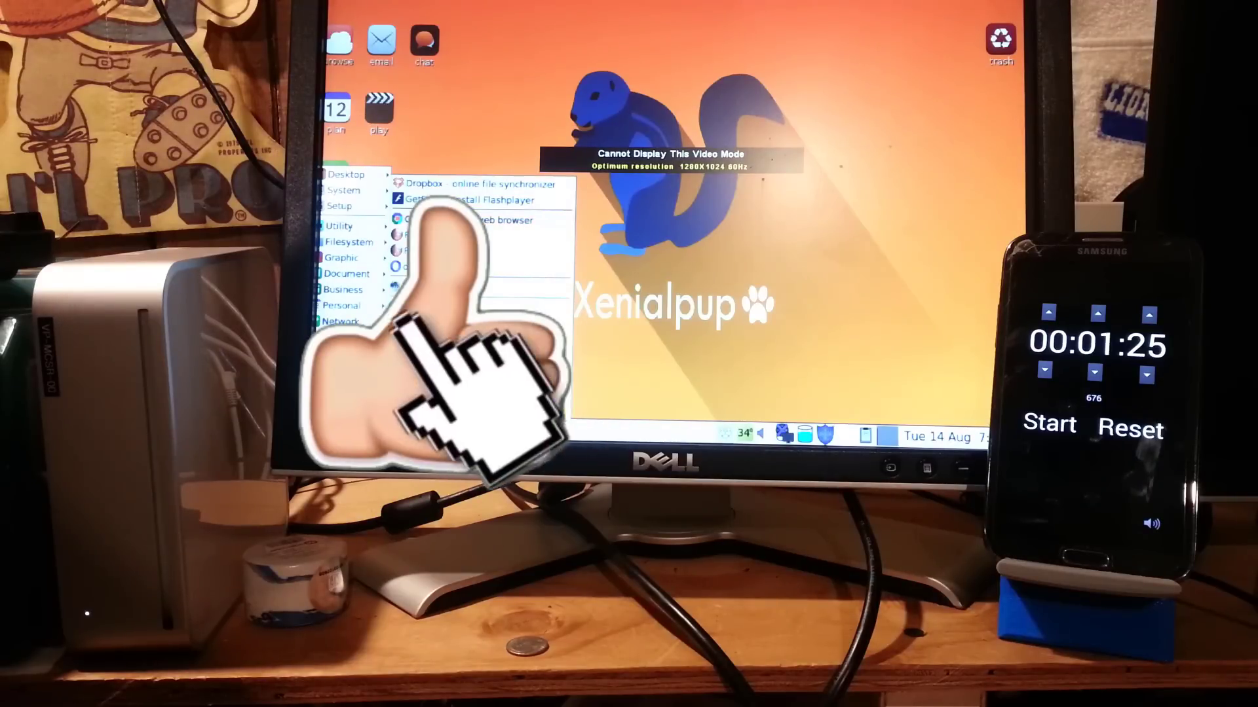
Step: Dismiss the applications menu while Chrome loads the HL ModTech YouTube channel
key("Escape")
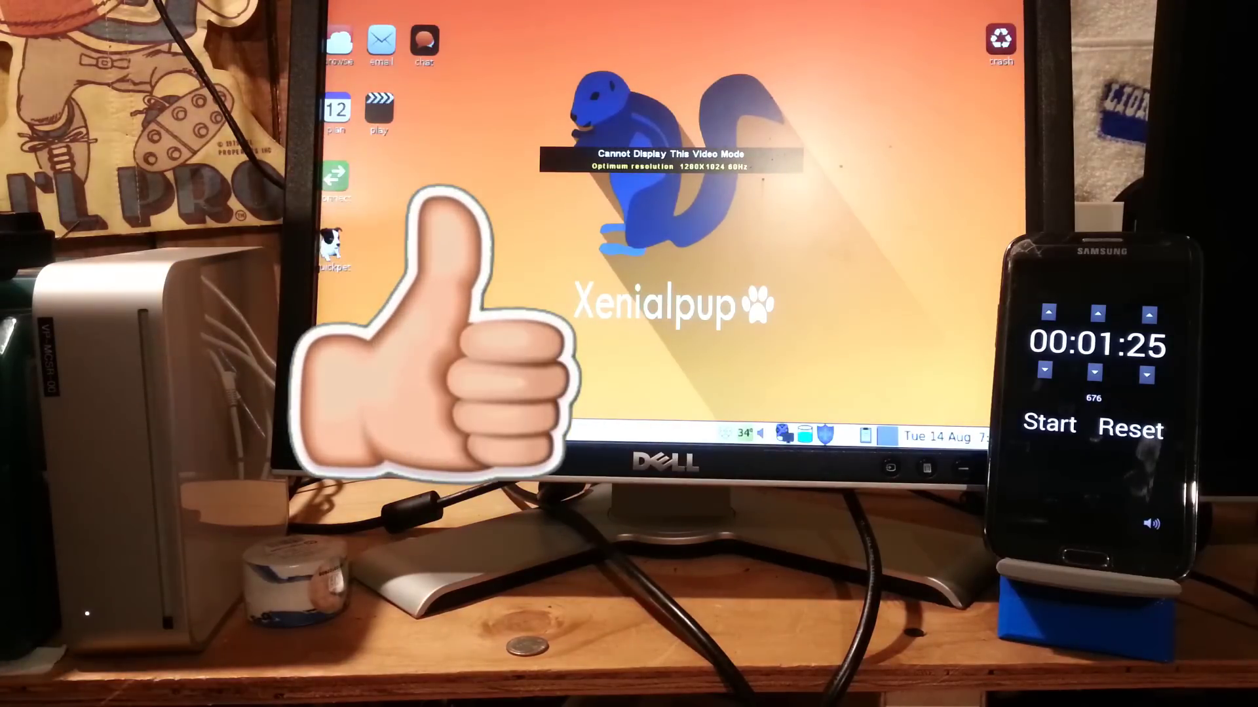